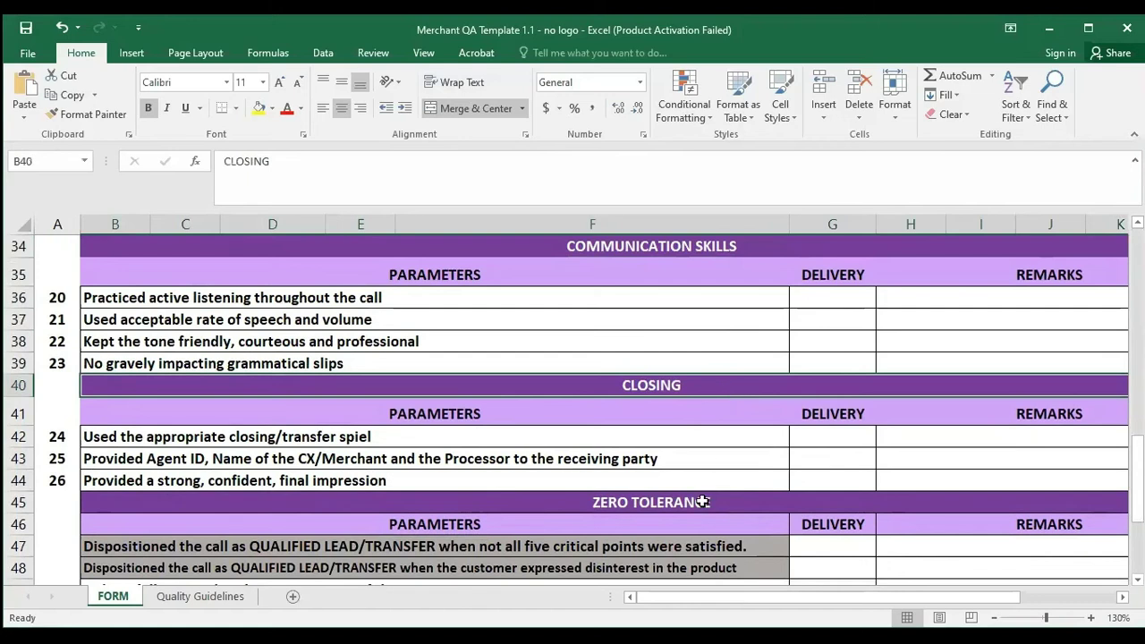
# Step: Look over the QA form from the call details at its start to the Zero Tolerance section at its end
pyautogui.click(741, 286)
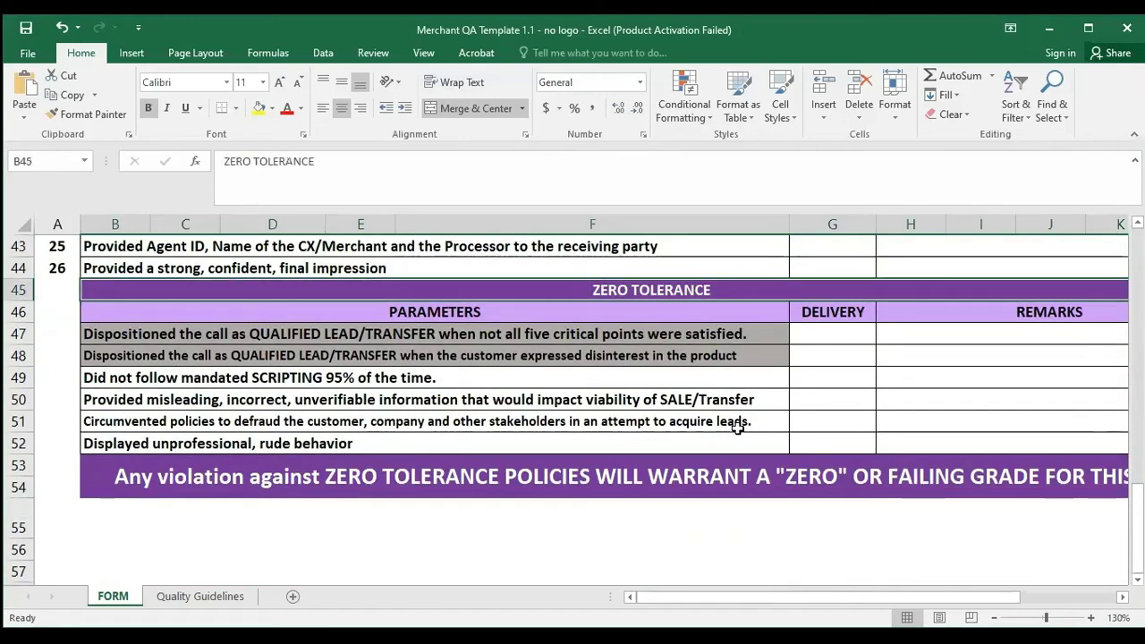
pyautogui.scroll(14, 739, 425)
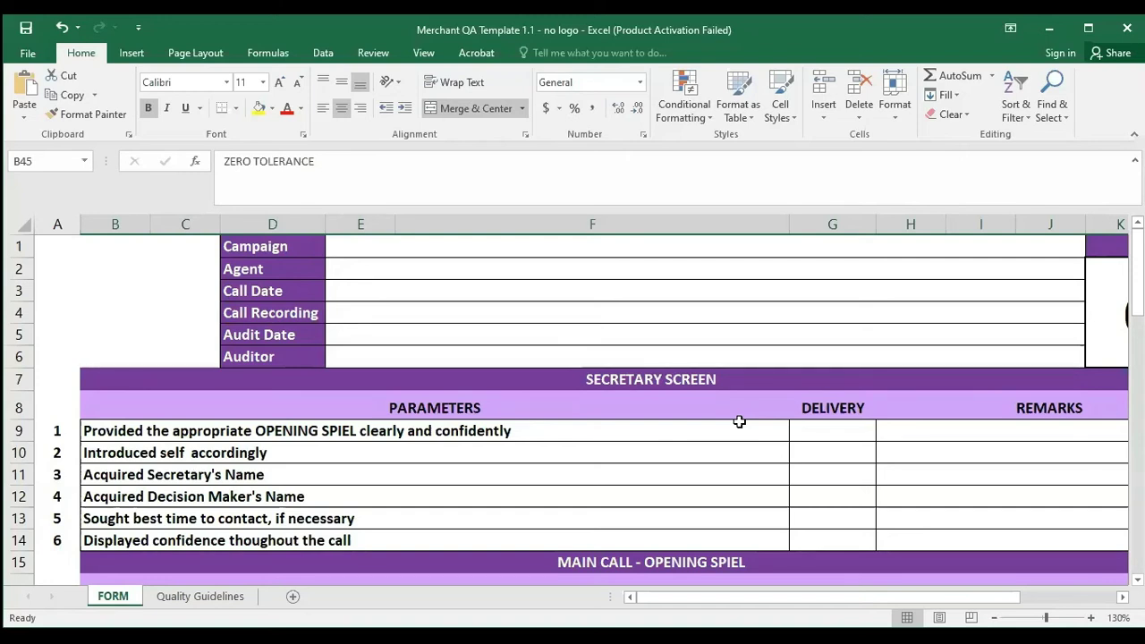
pyautogui.scroll(-4, 739, 421)
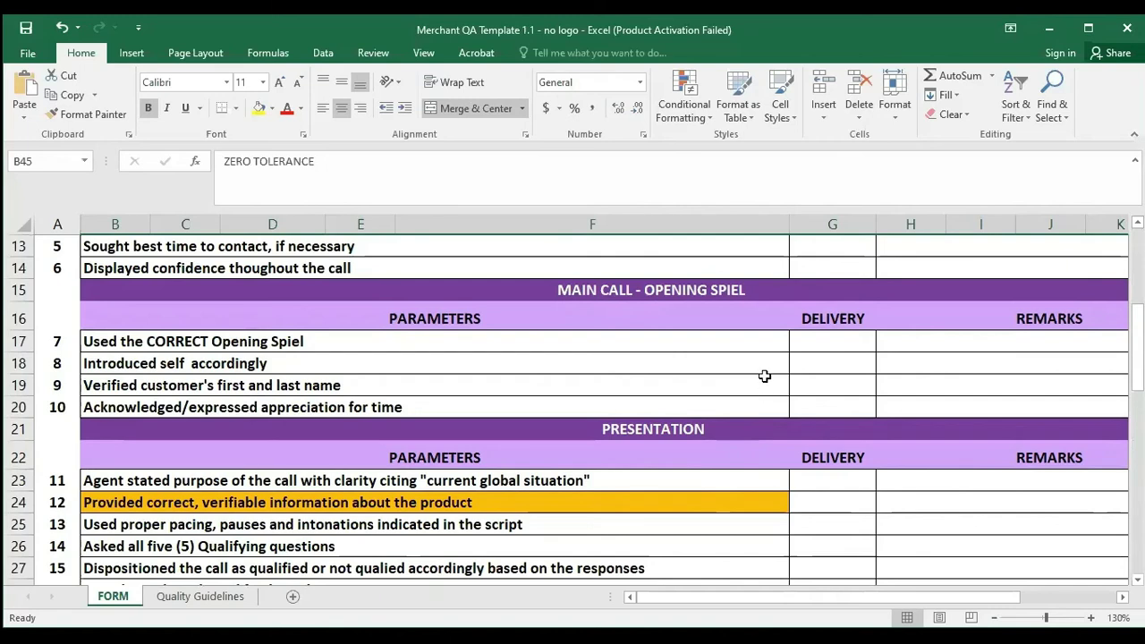
pyautogui.scroll(-11, 763, 382)
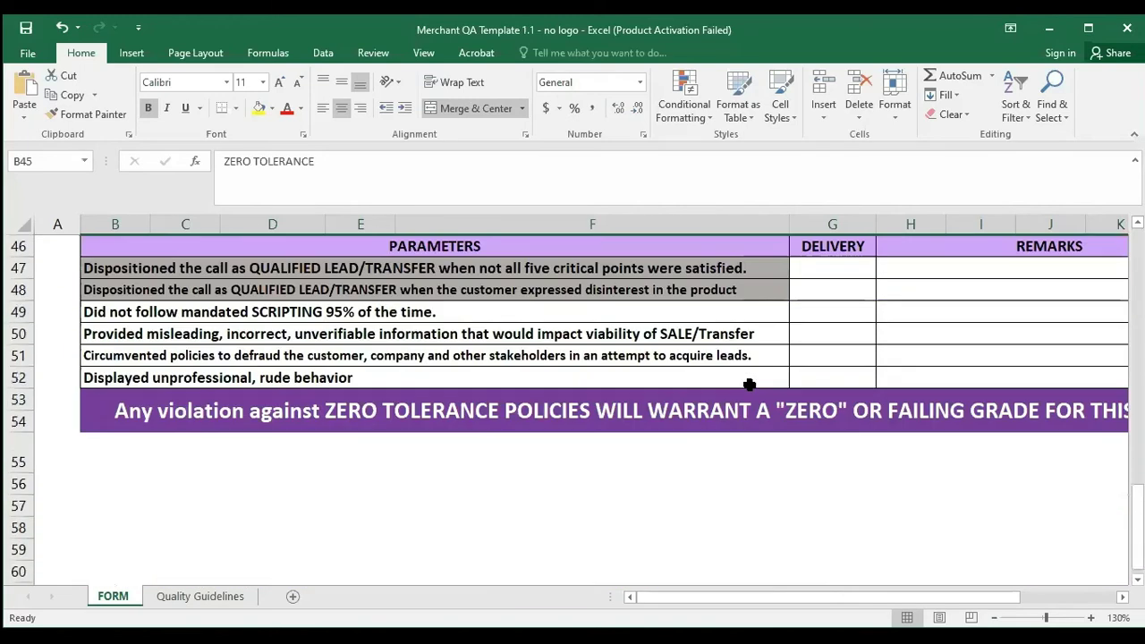
pyautogui.scroll(2, 748, 381)
pyautogui.scroll(-1, 668, 391)
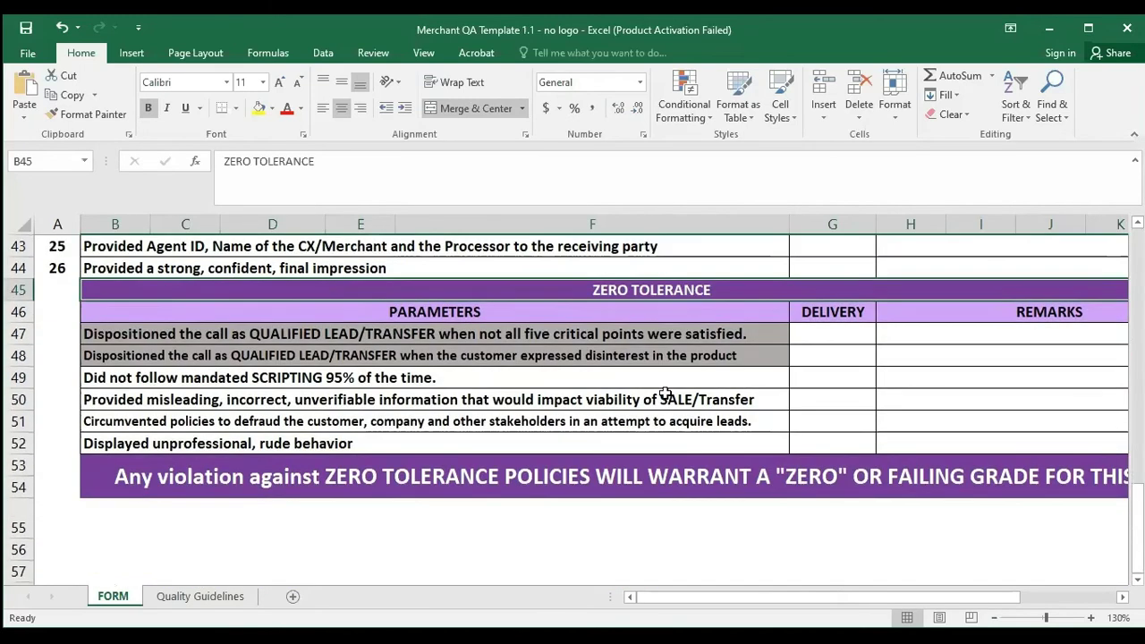
# Step: Examine the two grey Zero Tolerance parameters in rows 47 and 48 on calls dispositioned as QUALIFIED LEAD/TRANSFER
pyautogui.moveTo(494, 333); pyautogui.dragTo(510, 356)
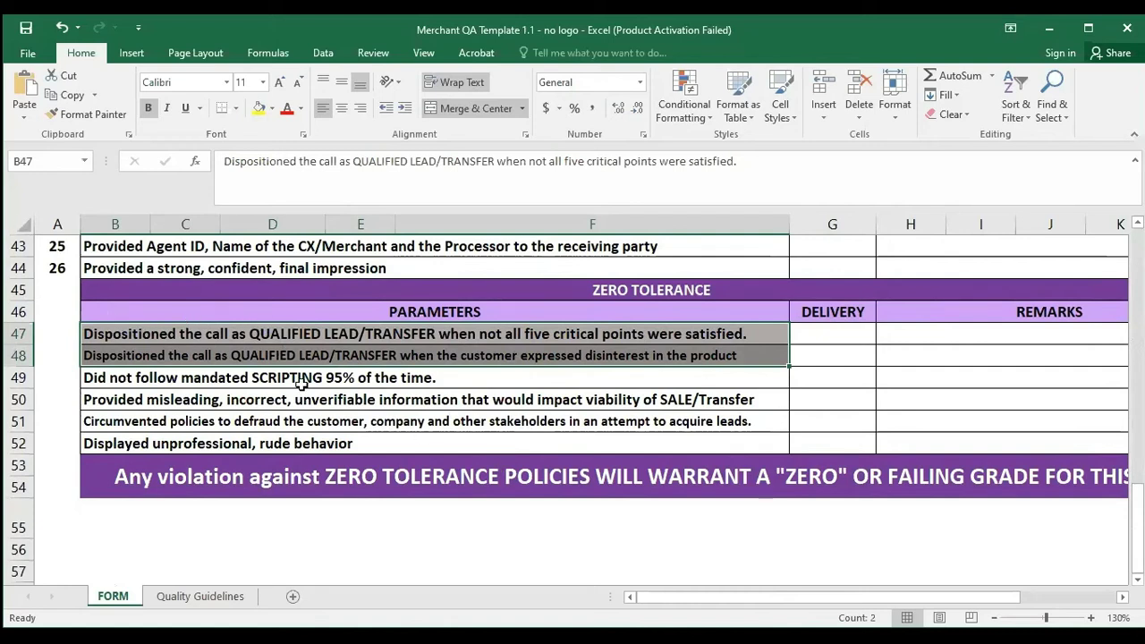
pyautogui.scroll(1, 302, 383)
pyautogui.keyDown('ctrl'); pyautogui.scroll(1, 303, 386); pyautogui.keyUp('ctrl')
pyautogui.scroll(1, 304, 385)
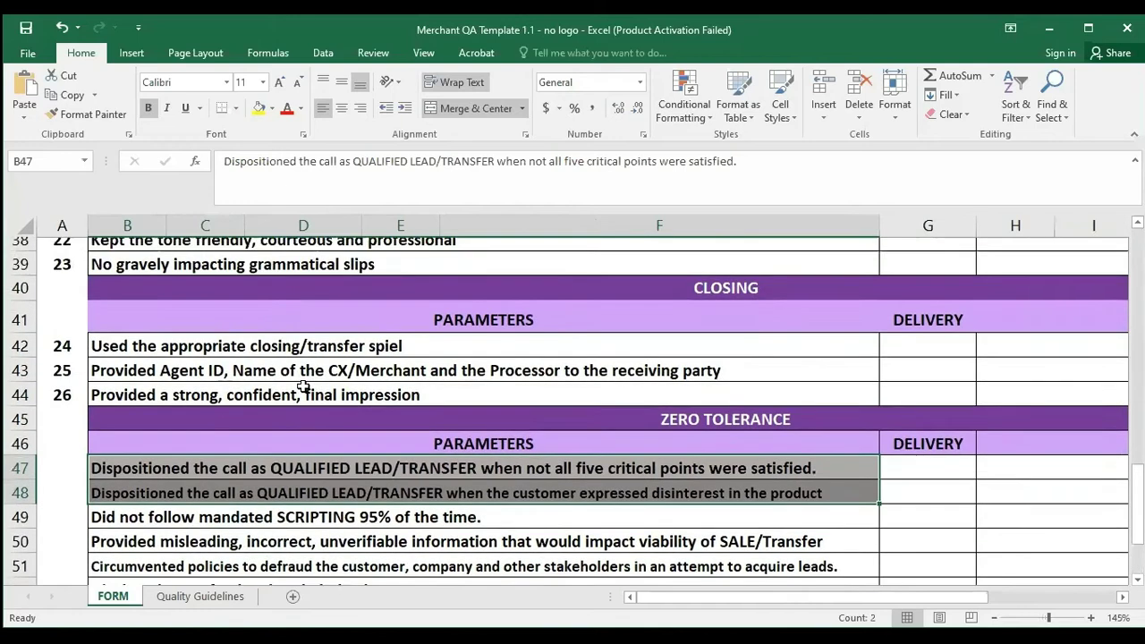
pyautogui.keyDown('ctrl'); pyautogui.scroll(2, 303, 385); pyautogui.keyUp('ctrl')
pyautogui.scroll(-2, 303, 385)
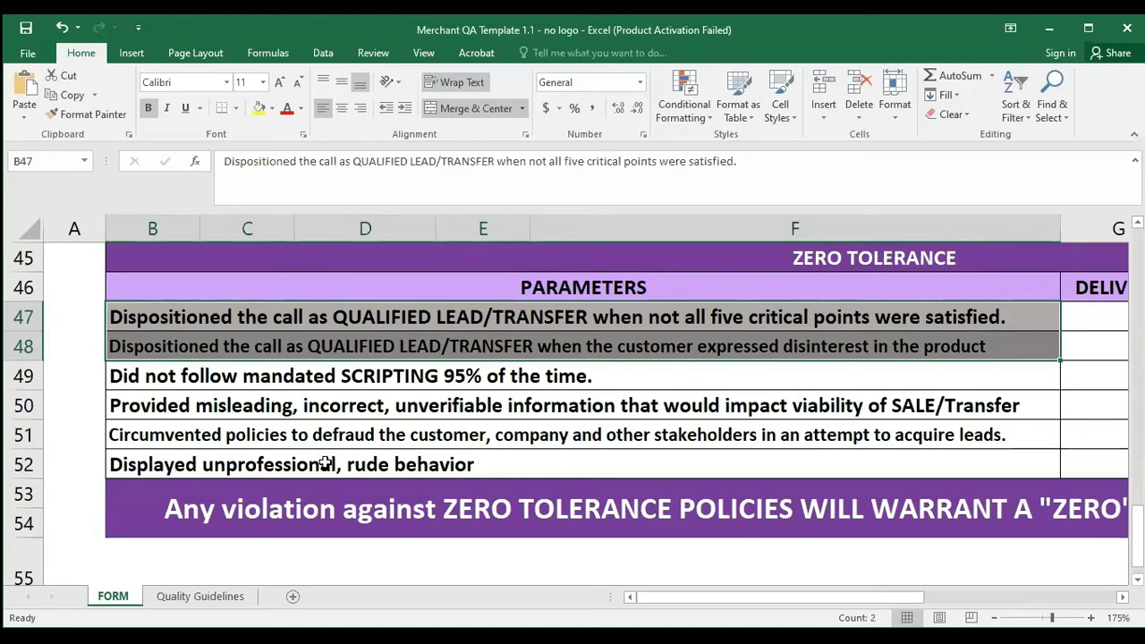
pyautogui.click(133, 310)
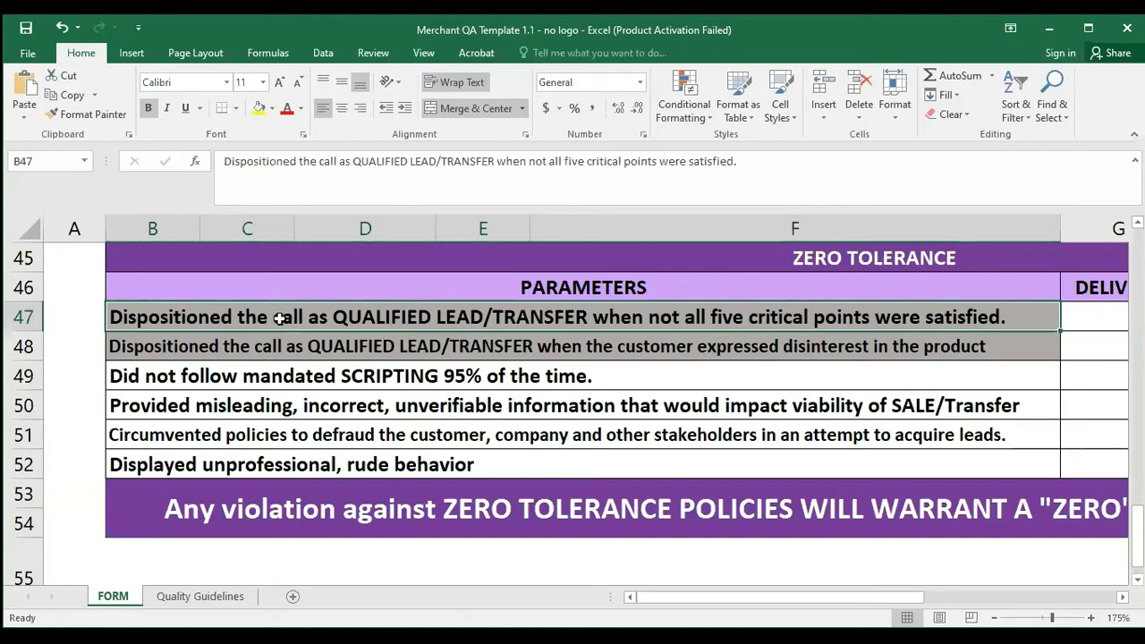
pyautogui.click(180, 353)
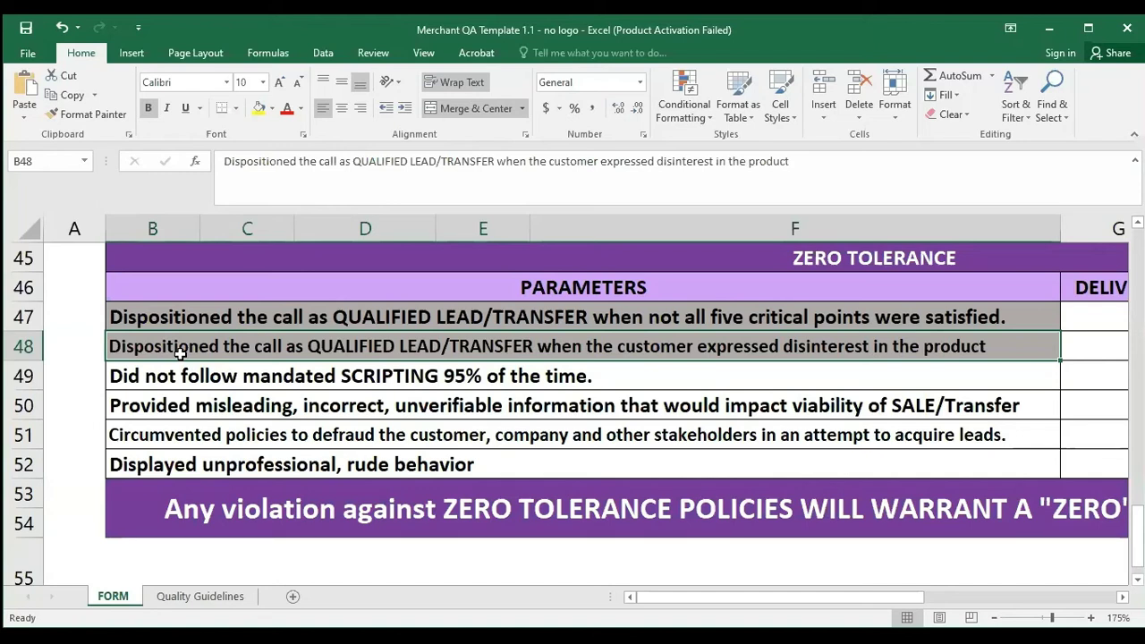
# Step: Review the form's parameters from the Secretary Screen section through the Communication Skills section
pyautogui.scroll(15, 180, 353)
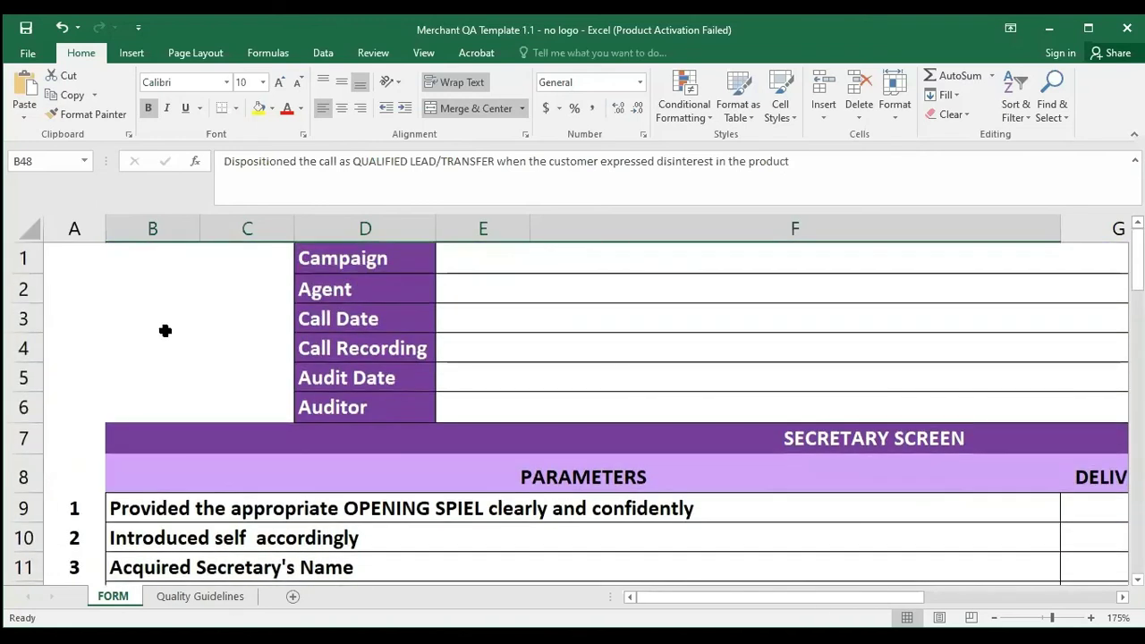
pyautogui.scroll(-5, 314, 402)
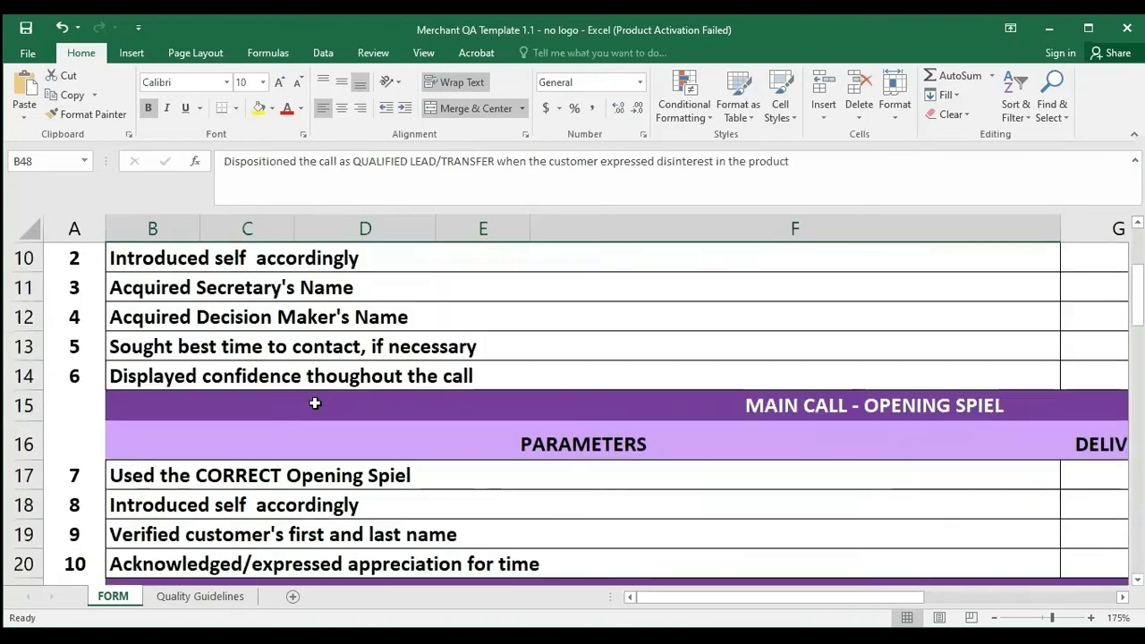
pyautogui.scroll(-7, 355, 391)
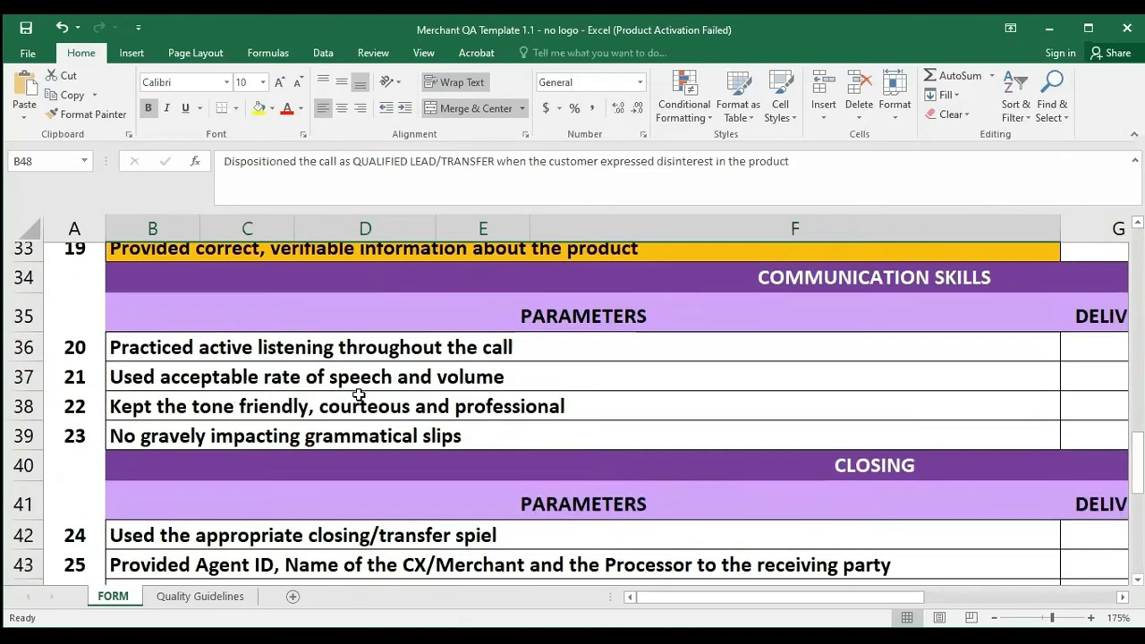
pyautogui.scroll(8, 362, 395)
pyautogui.scroll(1, 365, 396)
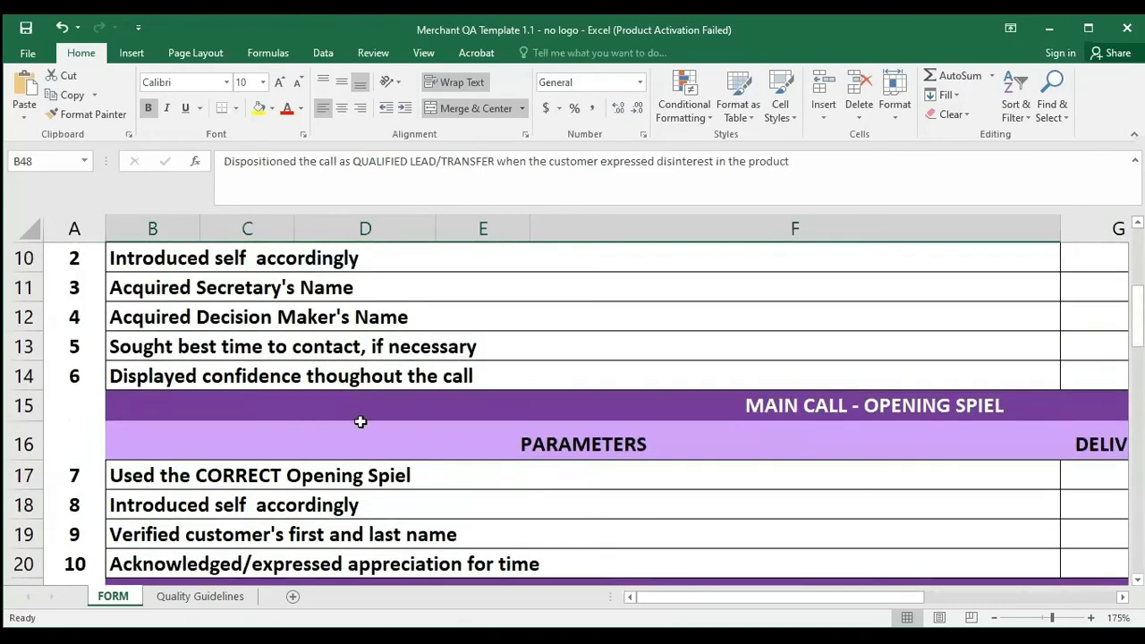
pyautogui.scroll(-2, 358, 417)
pyautogui.scroll(3, 360, 421)
pyautogui.scroll(2, 448, 385)
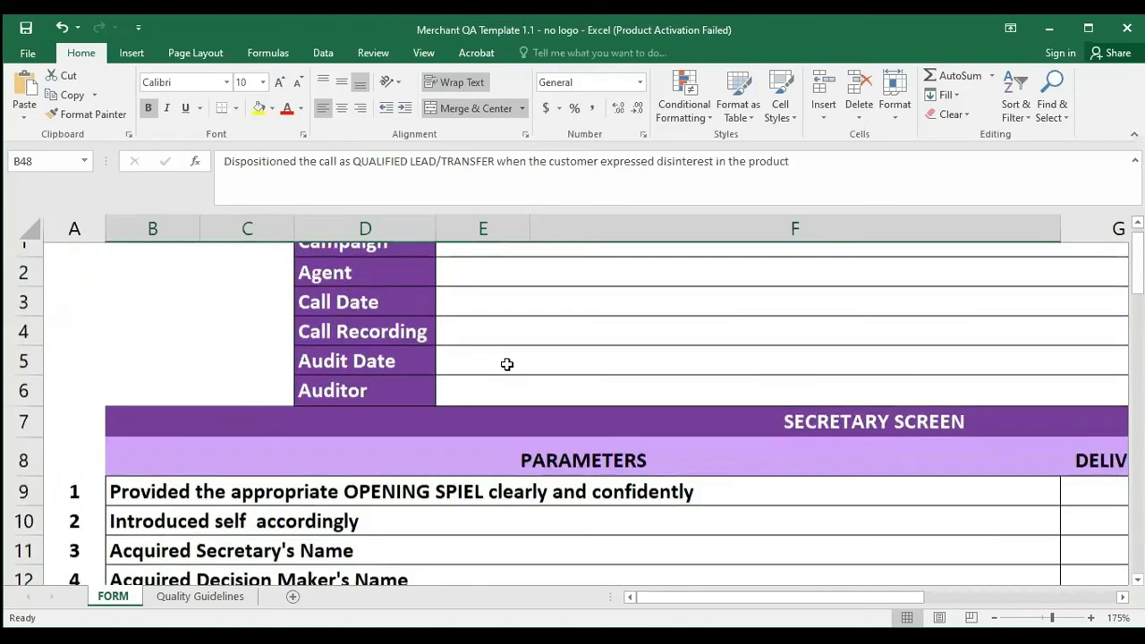
pyautogui.scroll(-6, 621, 428)
pyautogui.scroll(2, 621, 429)
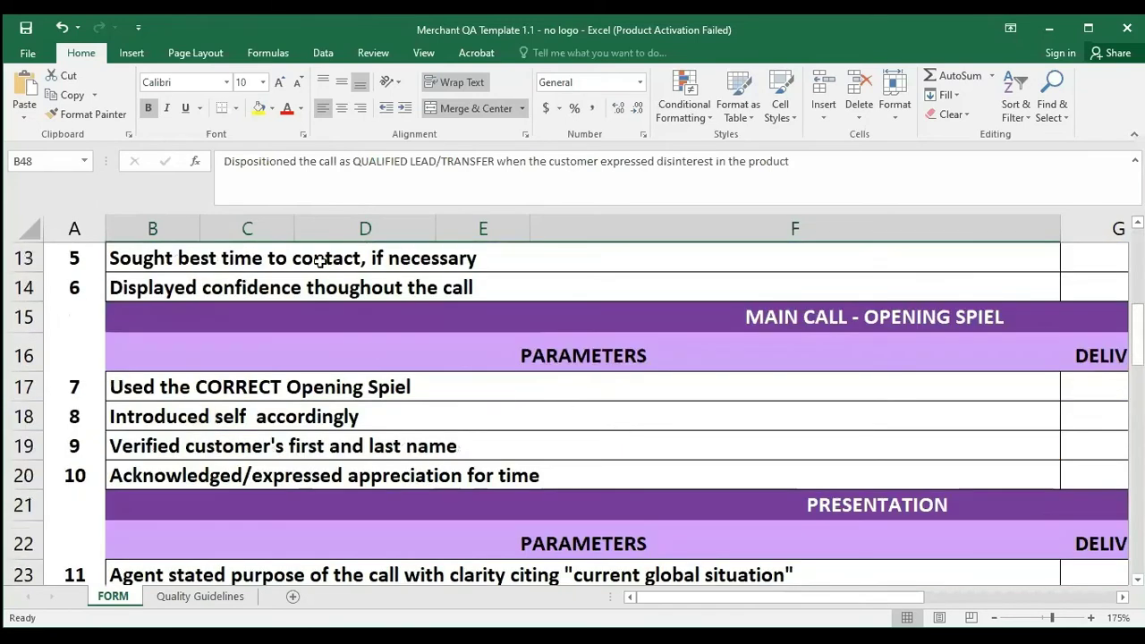
pyautogui.scroll(2, 910, 414)
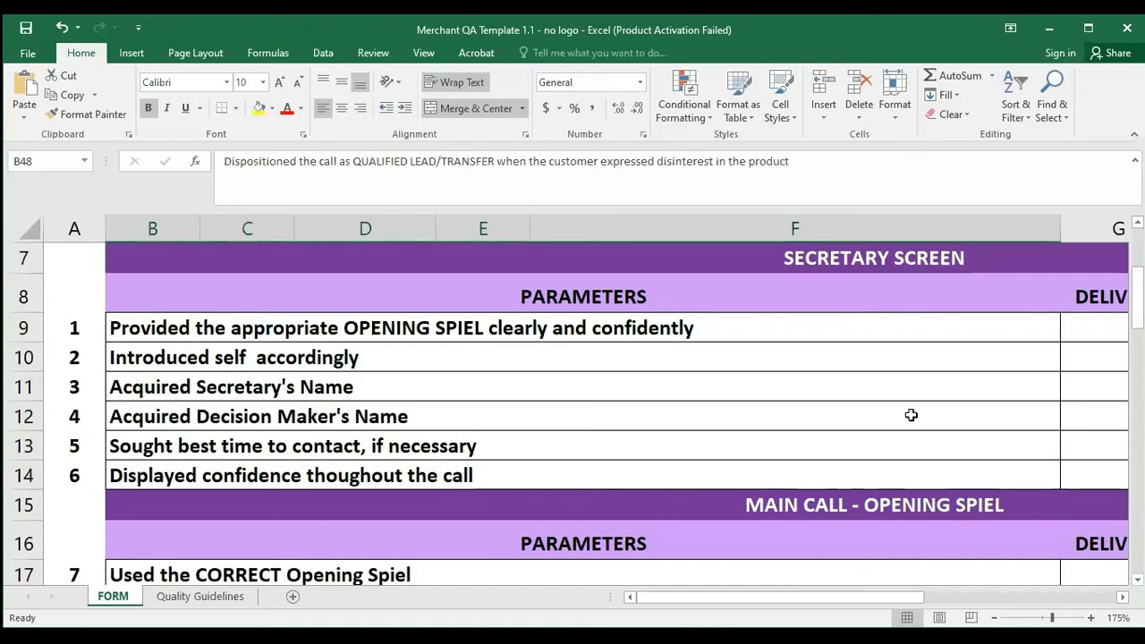
pyautogui.scroll(-2, 907, 407)
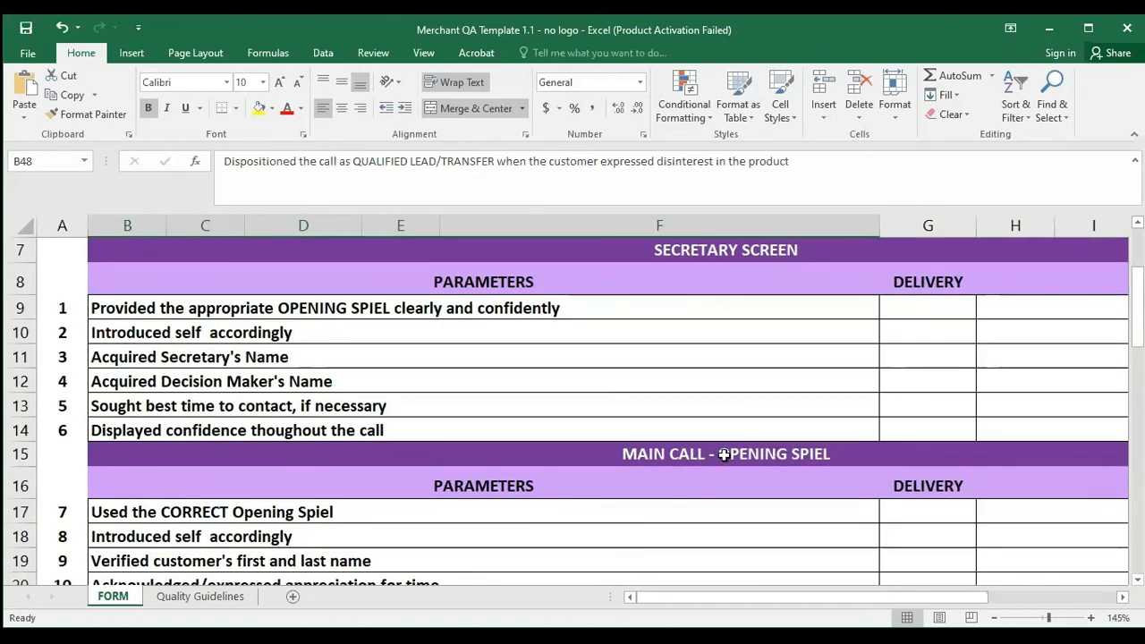
pyautogui.scroll(-4, 725, 455)
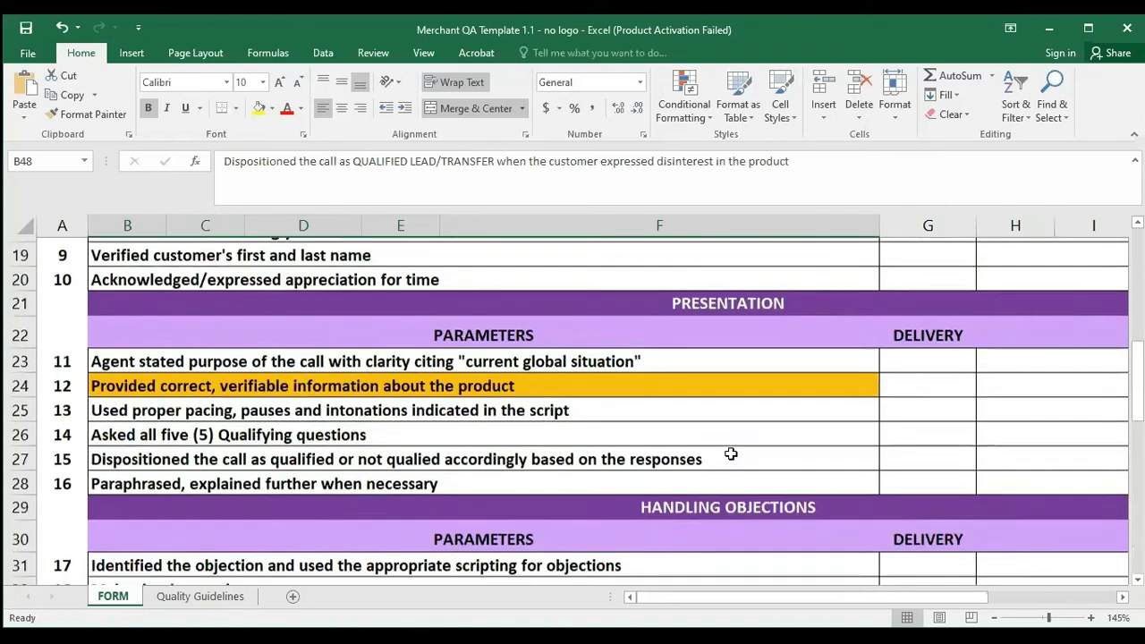
pyautogui.scroll(2, 789, 438)
pyautogui.scroll(-5, 789, 438)
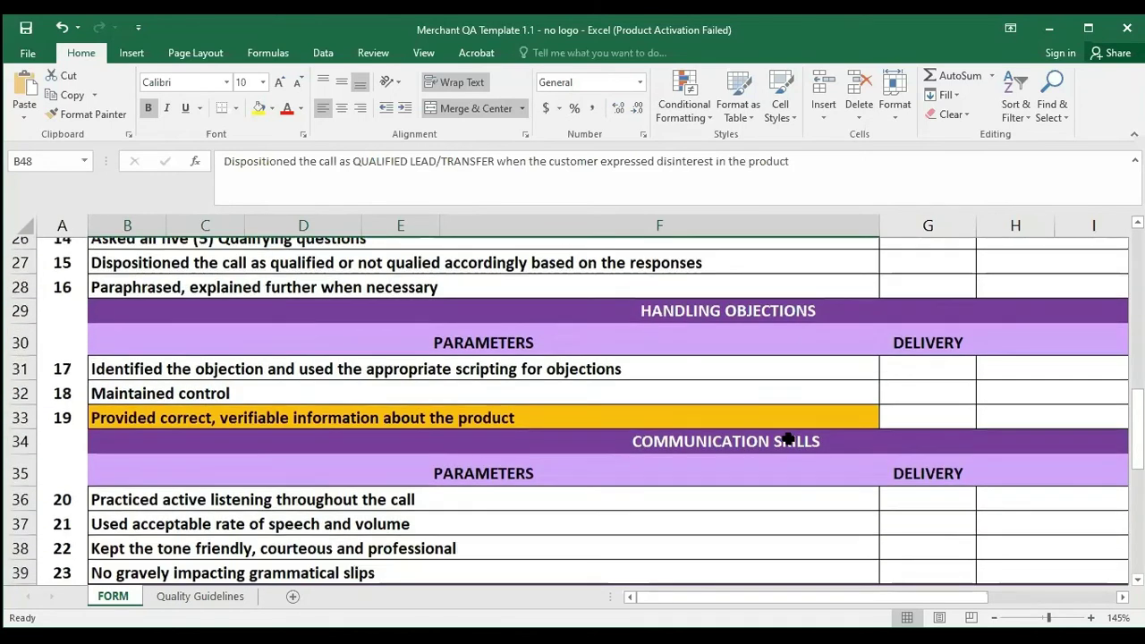
# Step: Set the delivery rating to Y for all three Handling Objections parameters, numbers 17 to 19
pyautogui.click(907, 335)
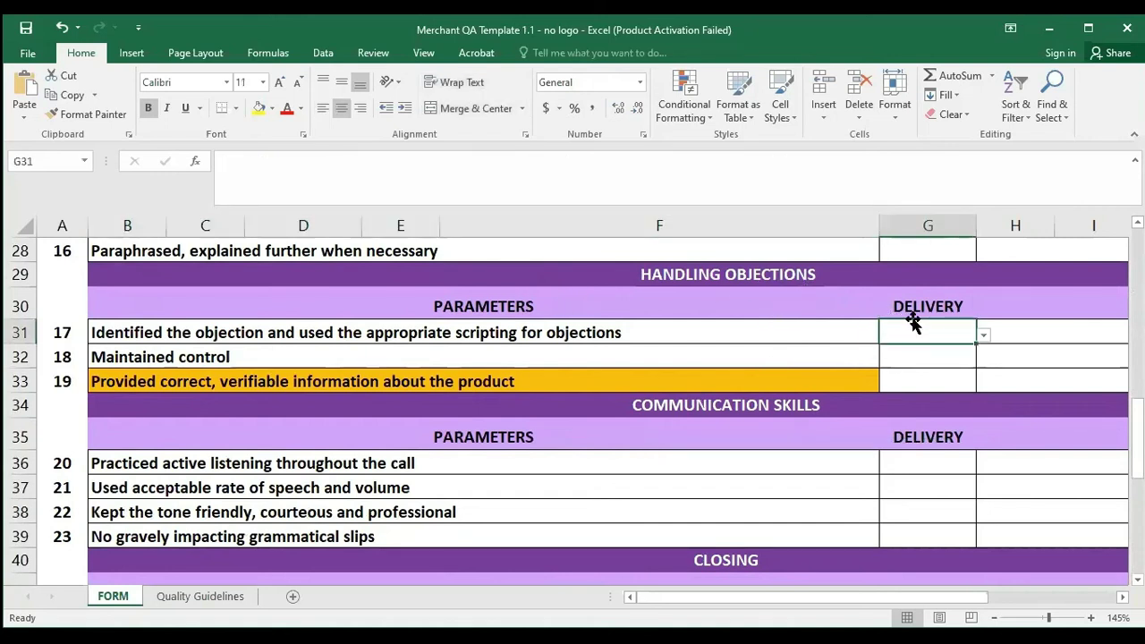
pyautogui.click(982, 335)
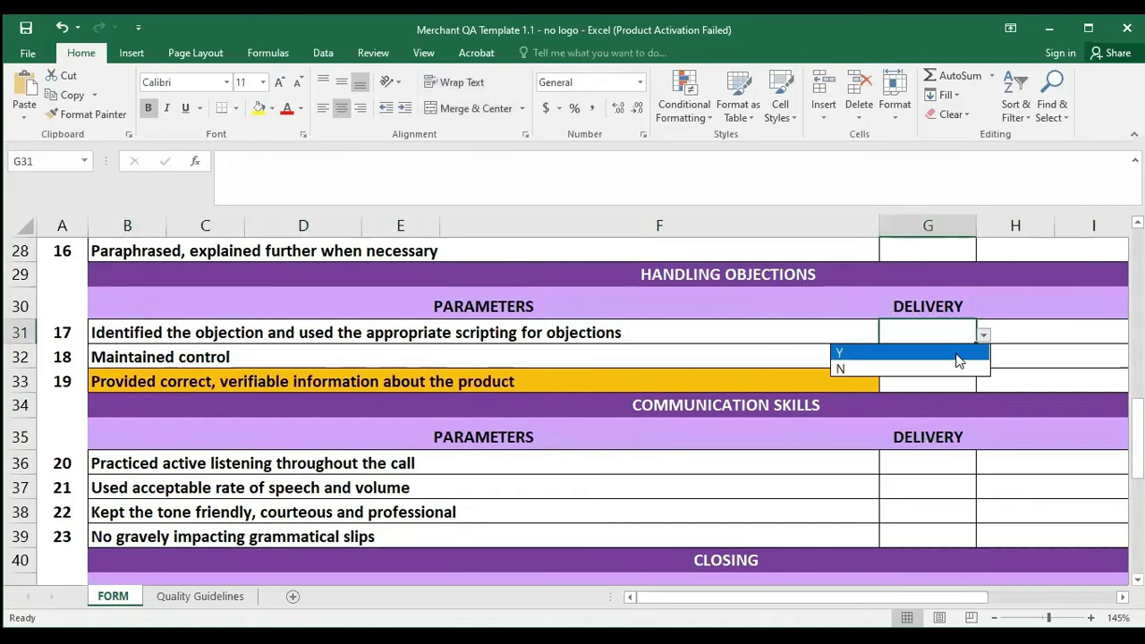
pyautogui.click(960, 353)
pyautogui.click(958, 358)
pyautogui.click(982, 359)
pyautogui.click(966, 381)
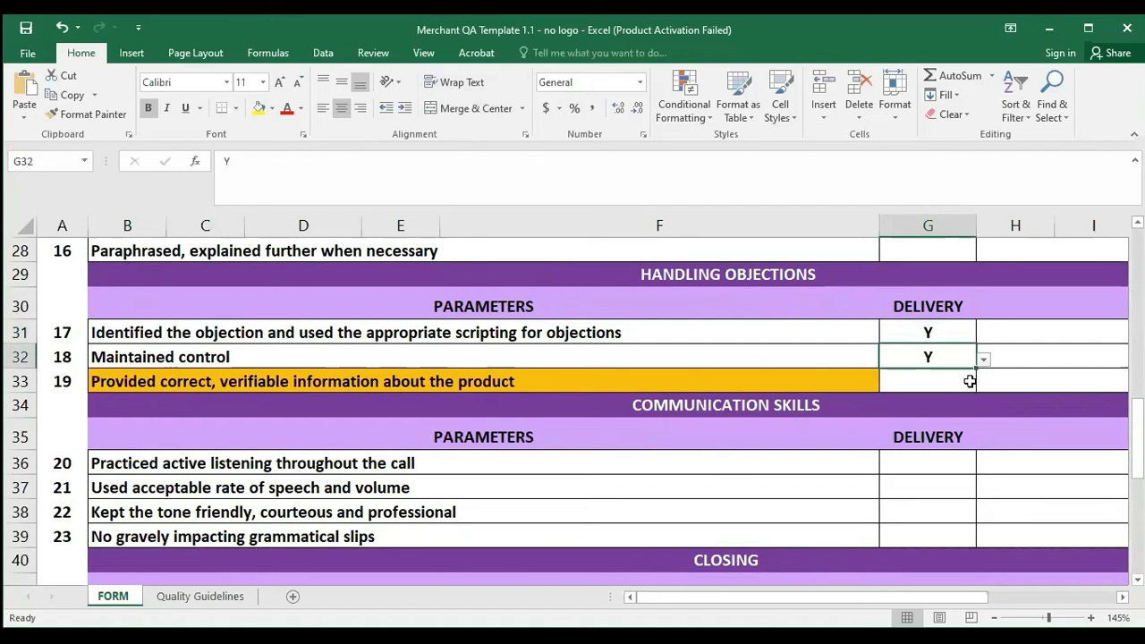
pyautogui.click(968, 382)
pyautogui.click(984, 383)
pyautogui.press('Escape')
pyautogui.write('Y')
pyautogui.click(902, 439)
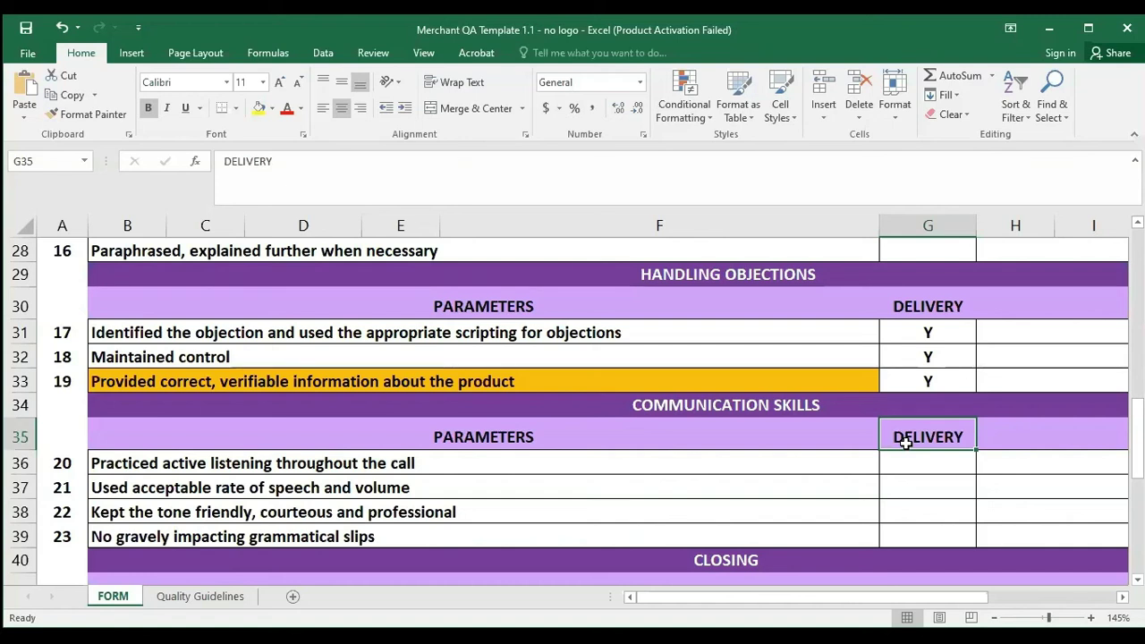
# Step: Check the parameters and delivery ratings across the form's sections, from Secretary Screen to Zero Tolerance
pyautogui.scroll(7, 917, 420)
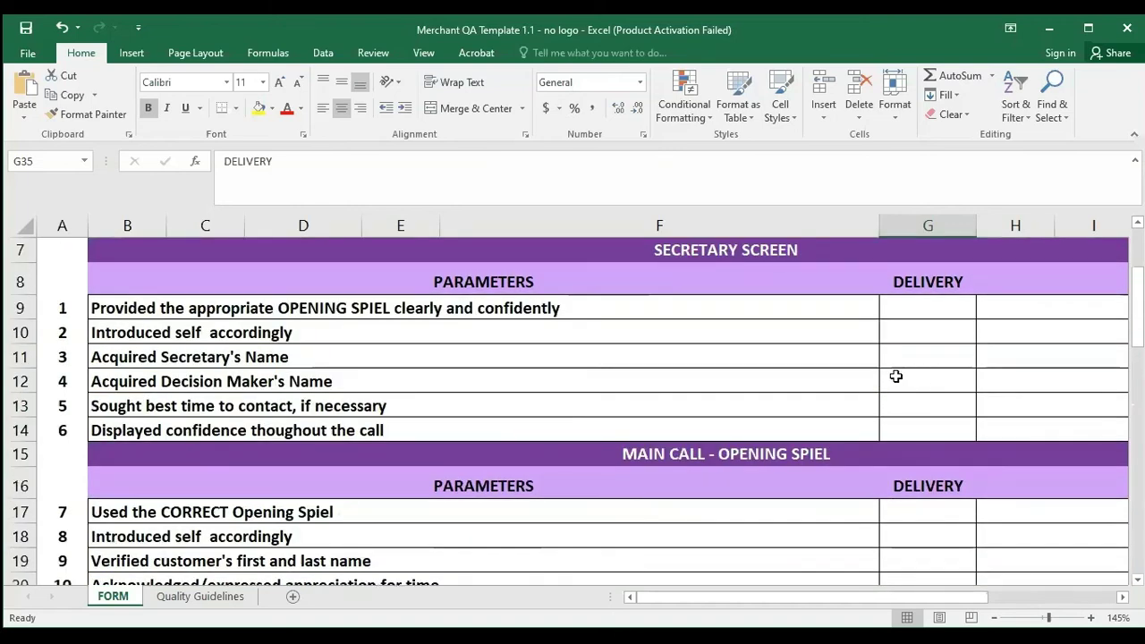
pyautogui.scroll(-2, 891, 385)
pyautogui.scroll(-2, 881, 394)
pyautogui.scroll(5, 850, 383)
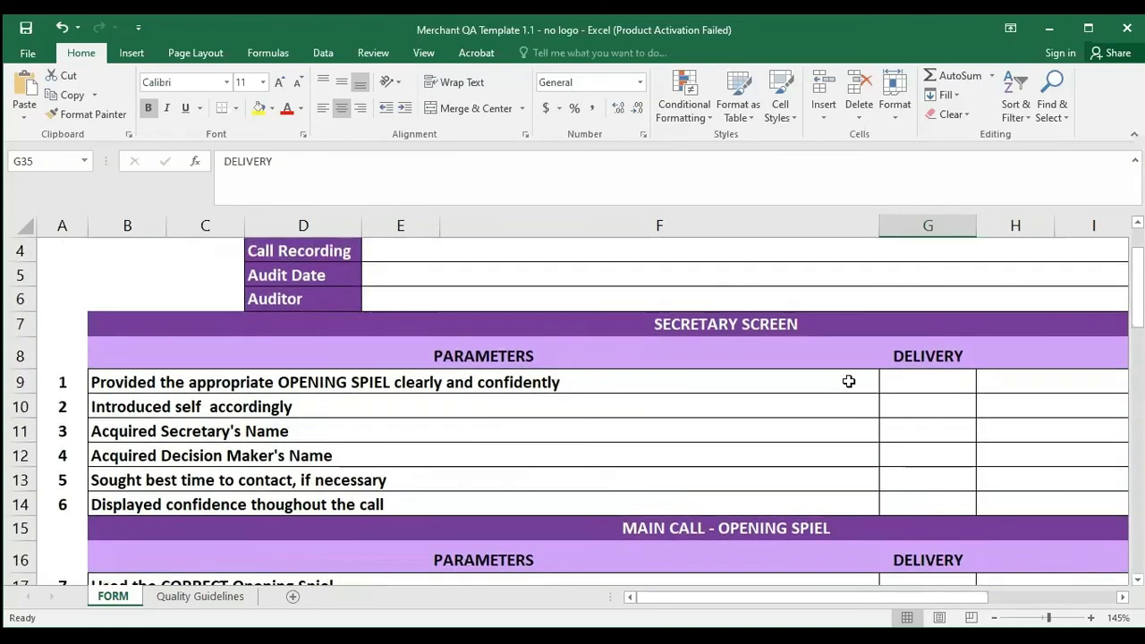
pyautogui.scroll(-6, 848, 387)
pyautogui.scroll(-2, 847, 394)
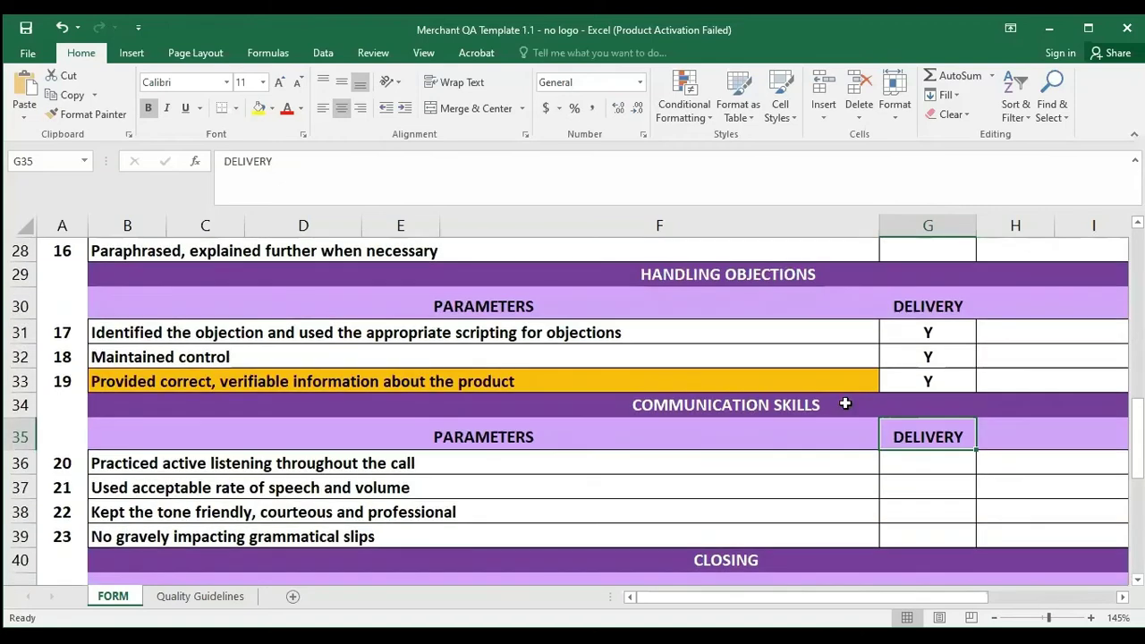
pyautogui.scroll(-6, 846, 398)
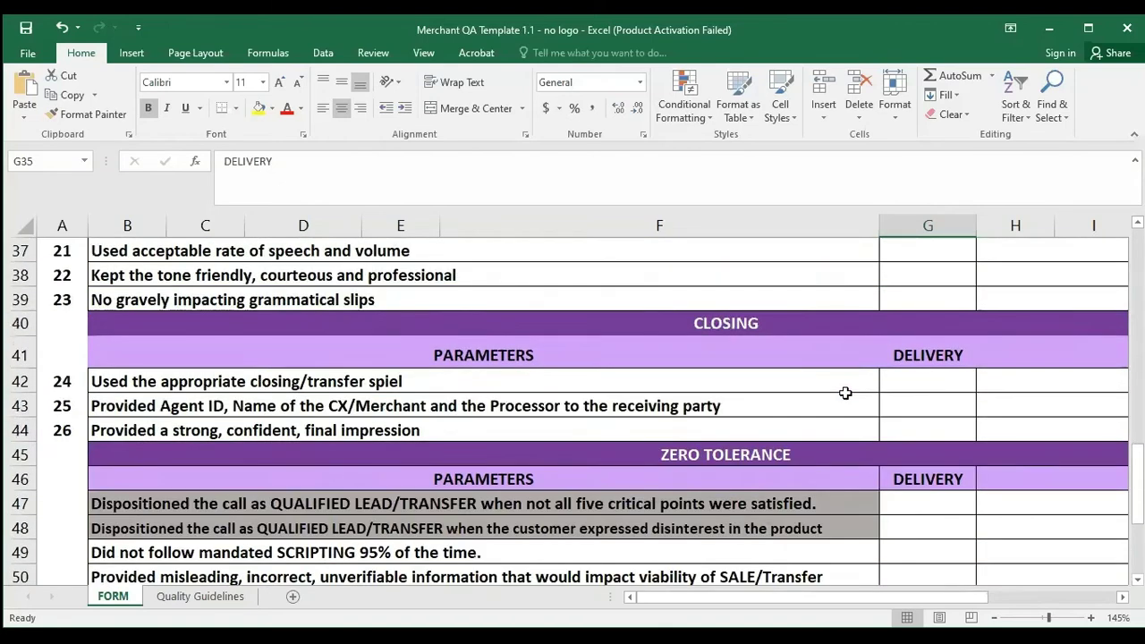
pyautogui.scroll(-5, 846, 393)
pyautogui.scroll(5, 834, 391)
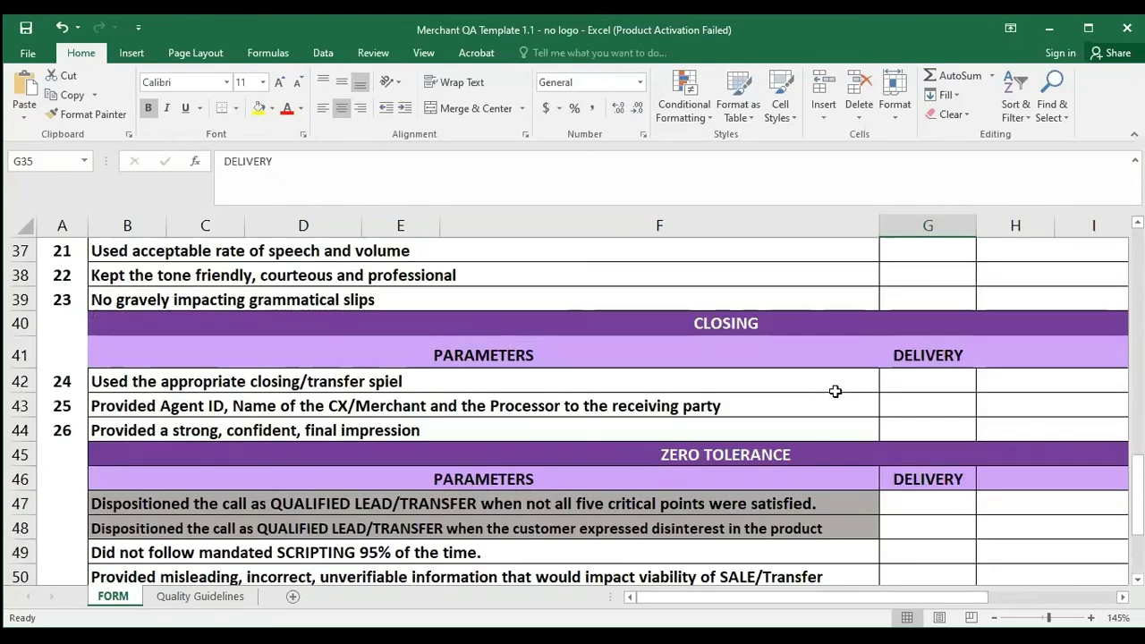
pyautogui.scroll(3, 835, 391)
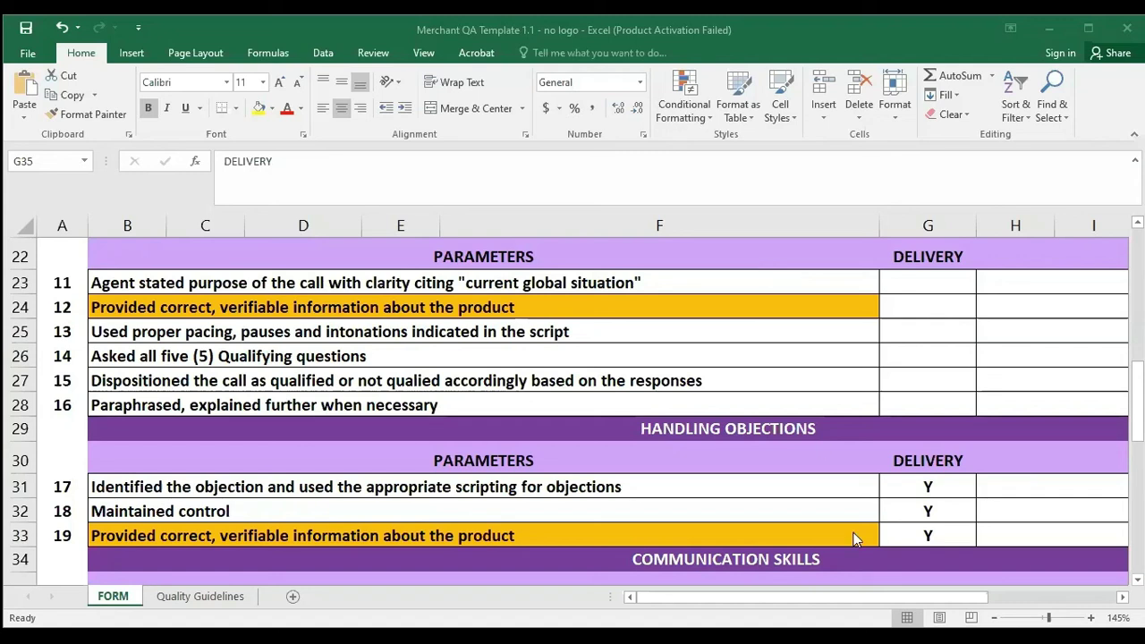
pyautogui.moveTo(1095, 641)
pyautogui.moveTo(828, 561)
pyautogui.moveTo(27, 631)
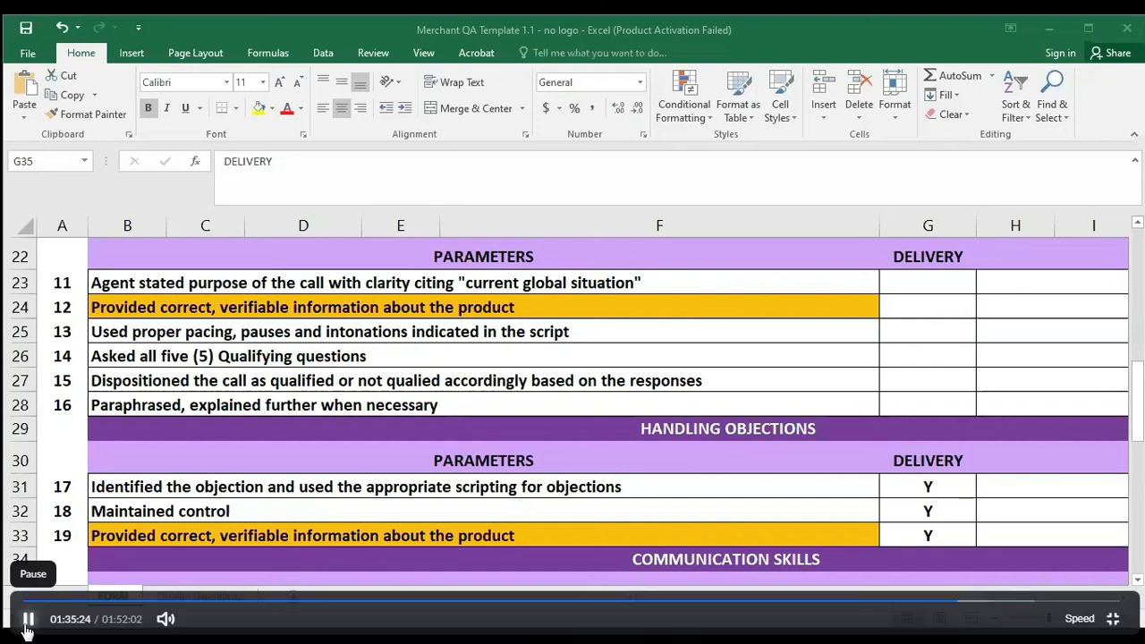